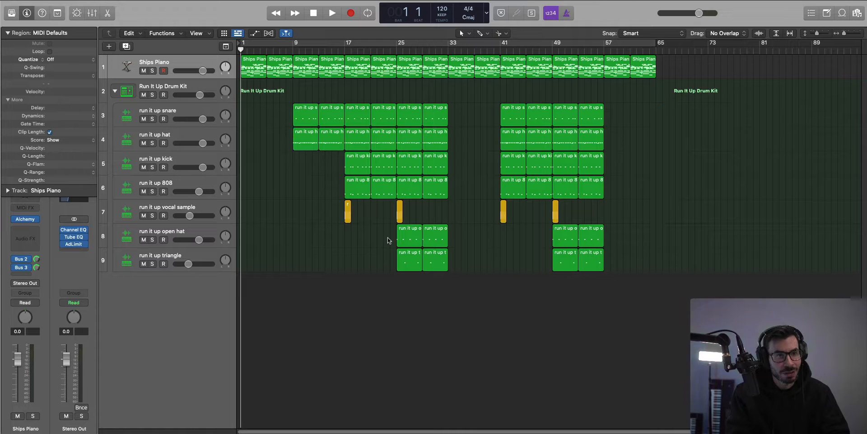
- Solo the Ships Piano track and play a short passage to hear it on its own
left_click(183, 68)
left_click(153, 71)
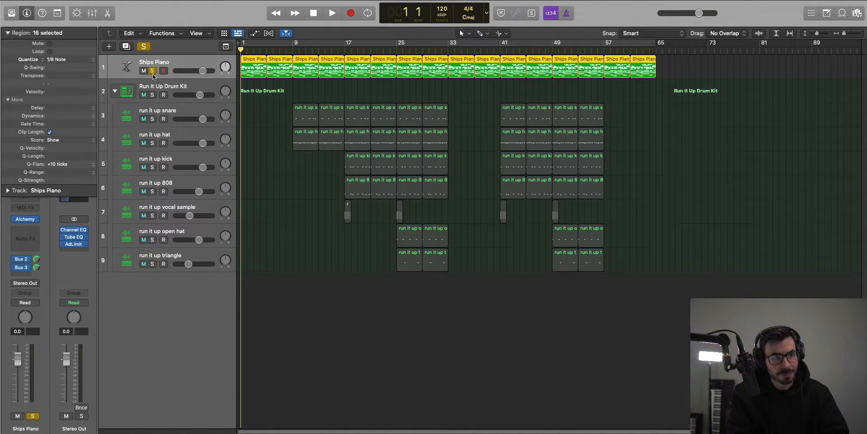
key("space")
key("space")
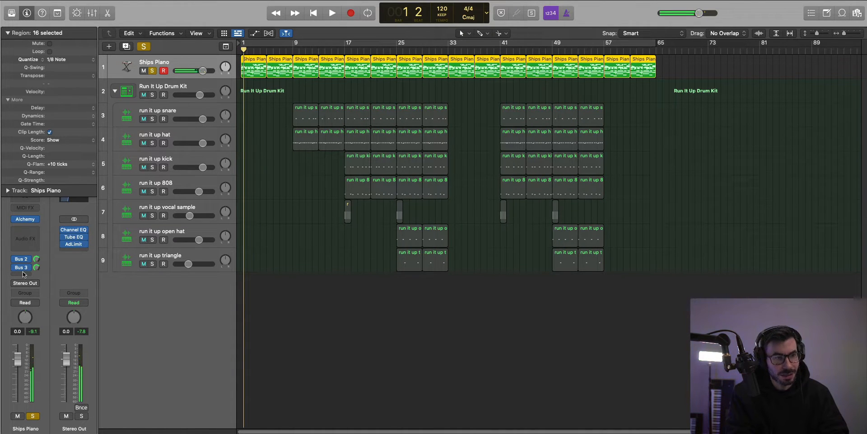
- Show the mixer, solo the Reverb and Delay channels, and play them with the Ships Piano solo turned off
key("x")
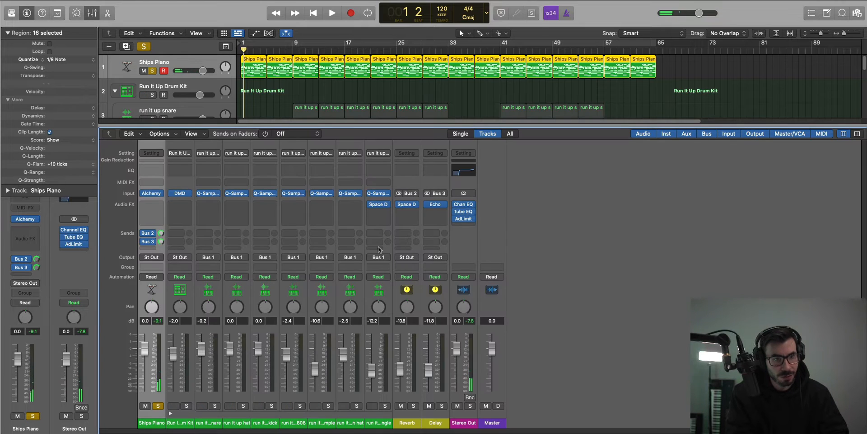
left_click(442, 405)
left_click(413, 405)
key("space")
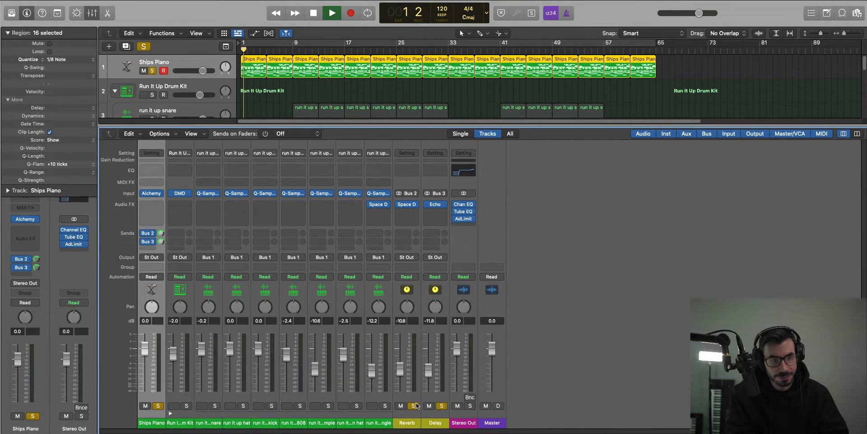
left_click(158, 405)
left_click(157, 405)
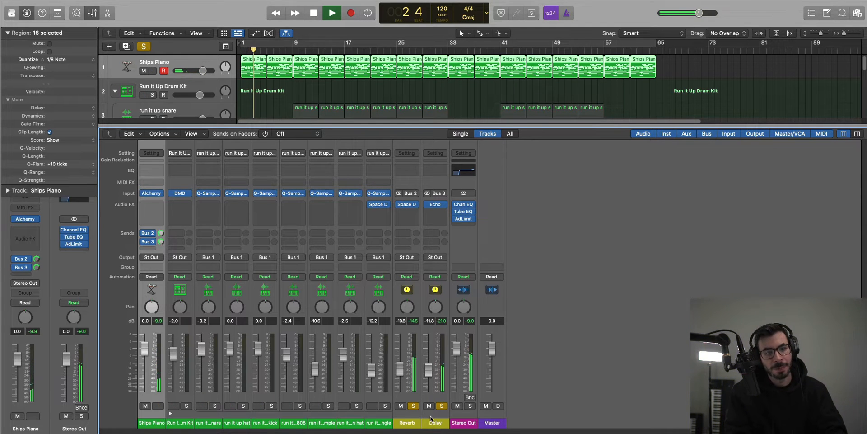
key("space")
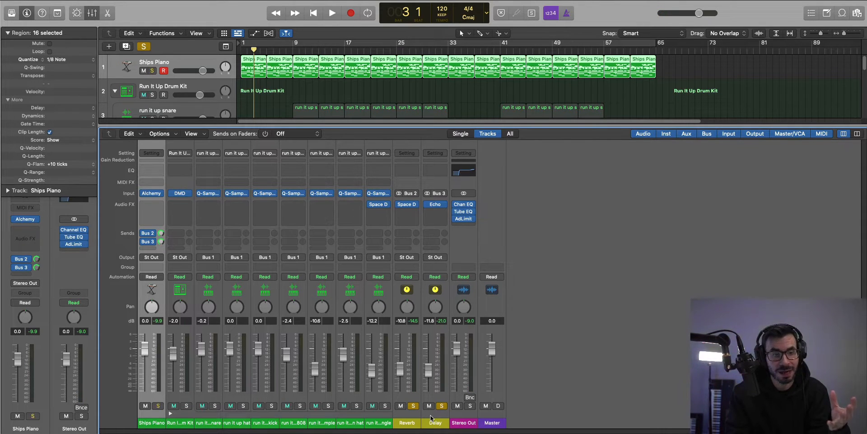
- Solo Ships Piano again alongside the Reverb and Delay channels, play the passage, and keep the mixer displayed
left_click(158, 405)
key("space")
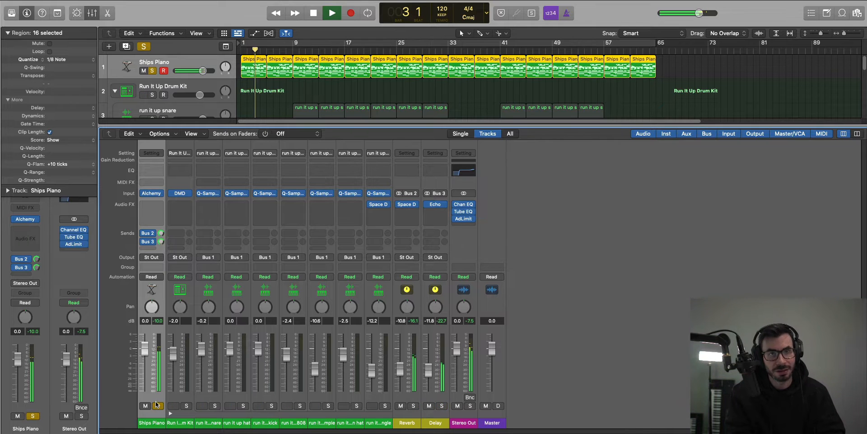
key("x")
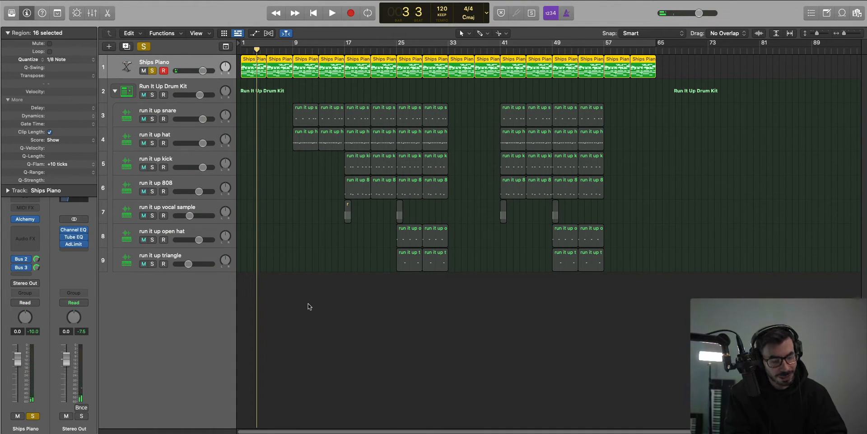
key("x")
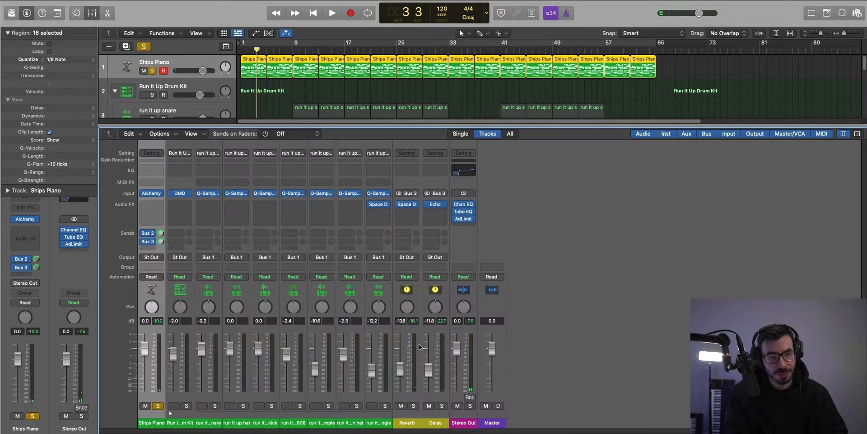
- Create tracks for the Reverb and Delay channel strips, and hide the mixer
left_click(418, 421)
left_click(429, 423, "shift")
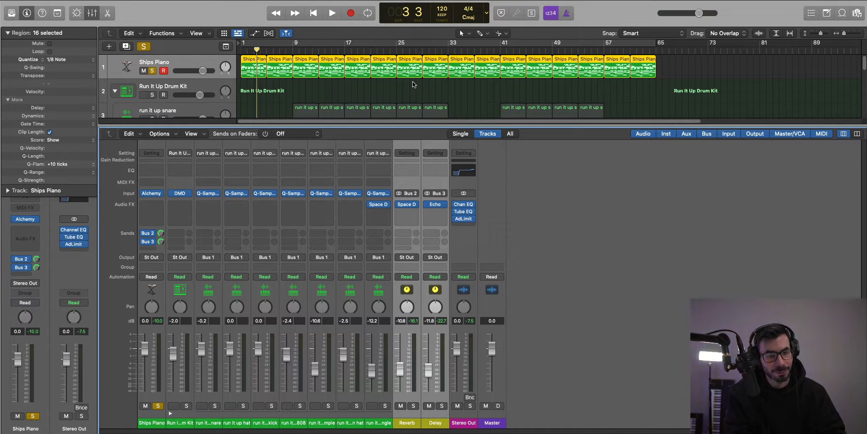
left_click(430, 396)
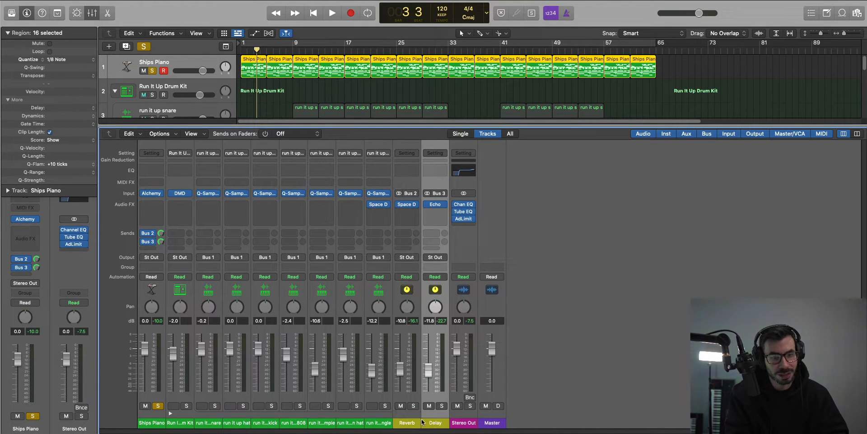
left_click(408, 420)
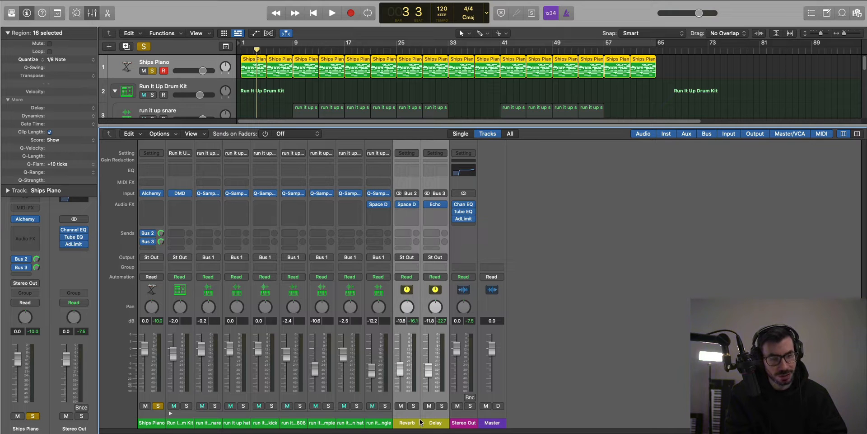
left_click(169, 134)
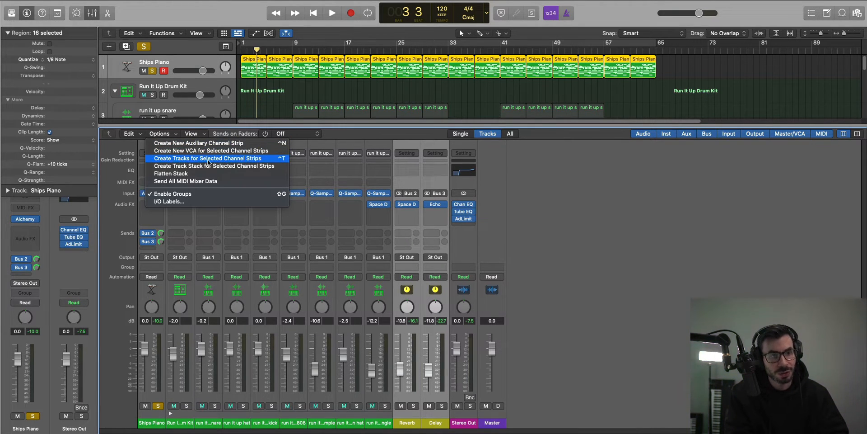
left_click(230, 158)
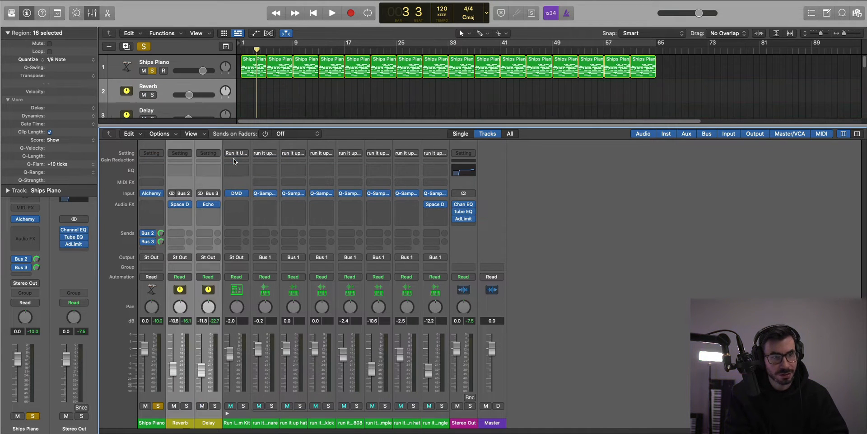
key("x")
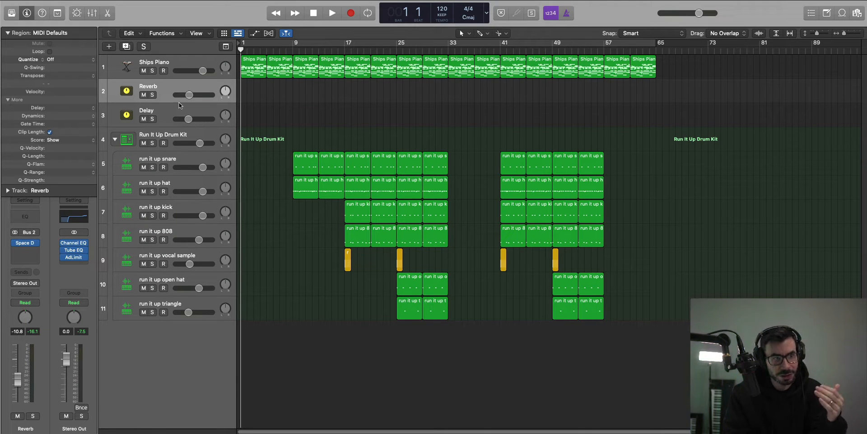
- Solo the new Reverb and Delay tracks and play a short passage from the start of the project
left_click(152, 95)
left_click(152, 119)
key("space")
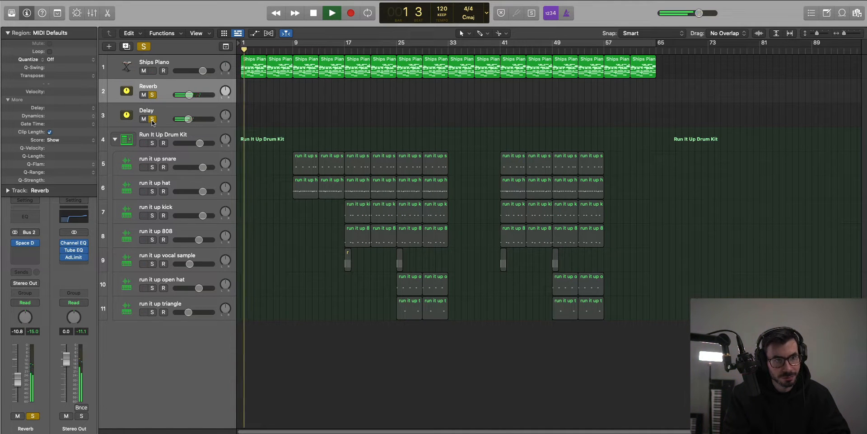
key("space")
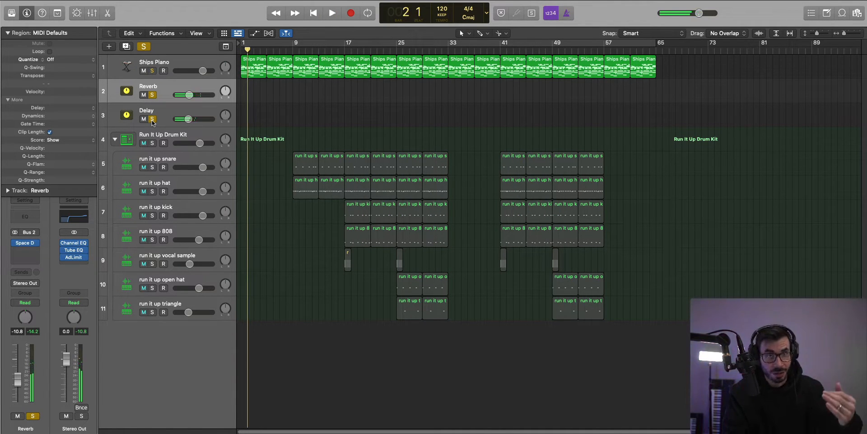
- Turn on the cycle area across bars 1 to 65 and unsolo the Reverb and Delay tracks
left_click(282, 42)
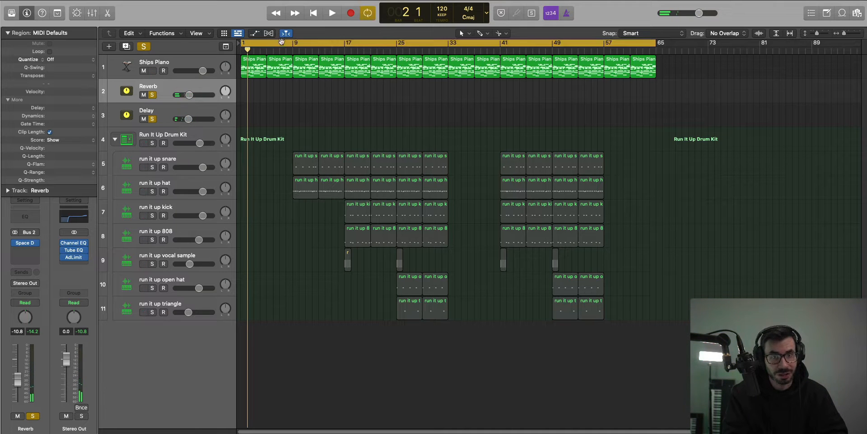
left_click(151, 95)
left_click(152, 119)
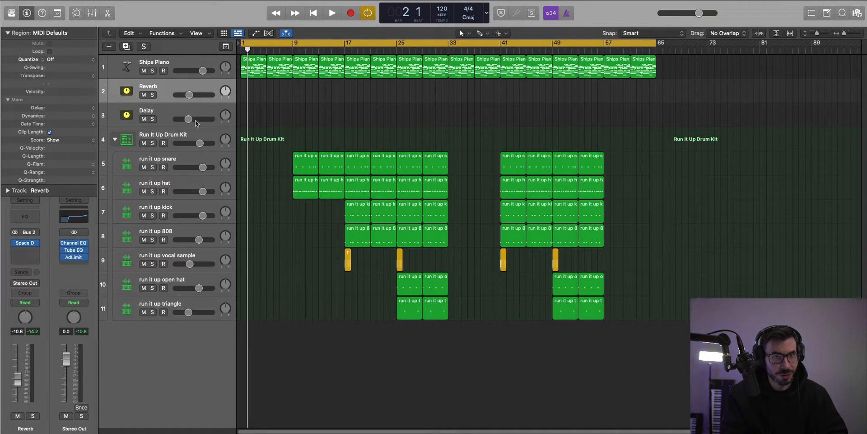
- Try to export only the Reverb and Delay tracks as 24-bit WAVE files and check the Bounces folder
left_click(175, 66)
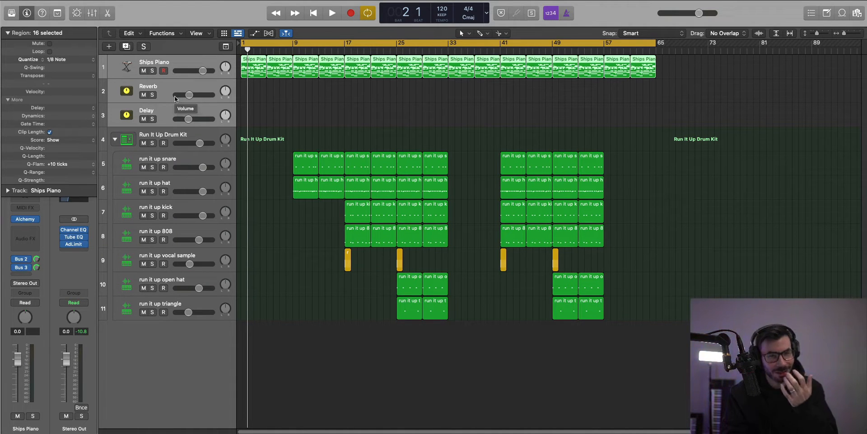
left_click(173, 62, "super")
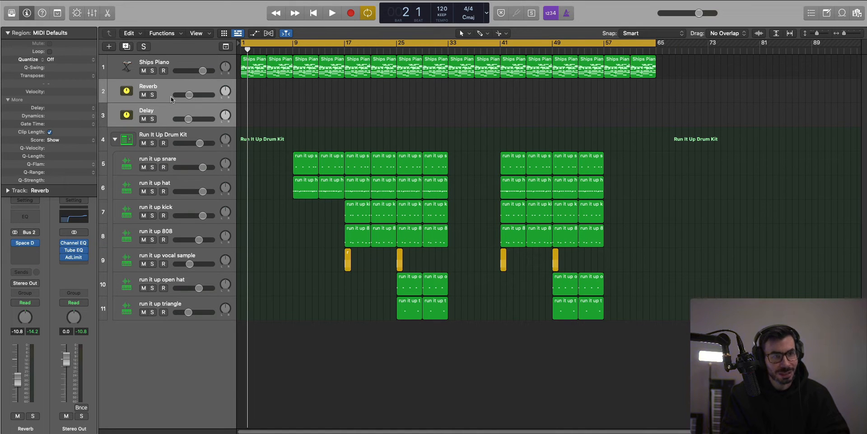
left_click(63, 0)
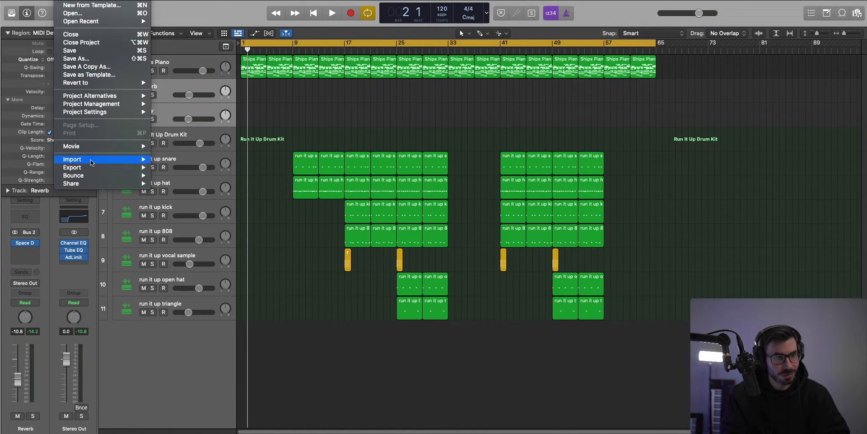
mouse_move(93, 167)
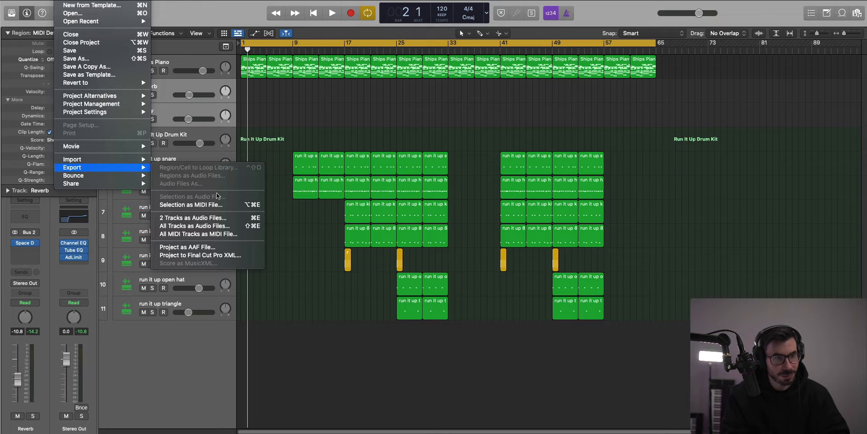
left_click(204, 217)
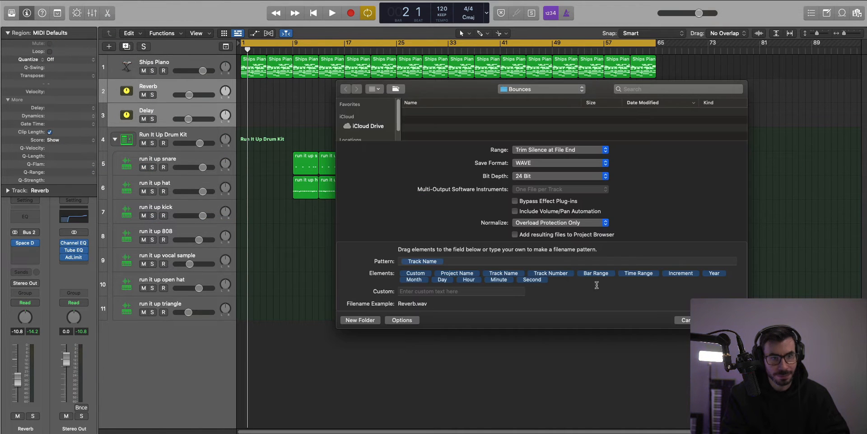
key("Return")
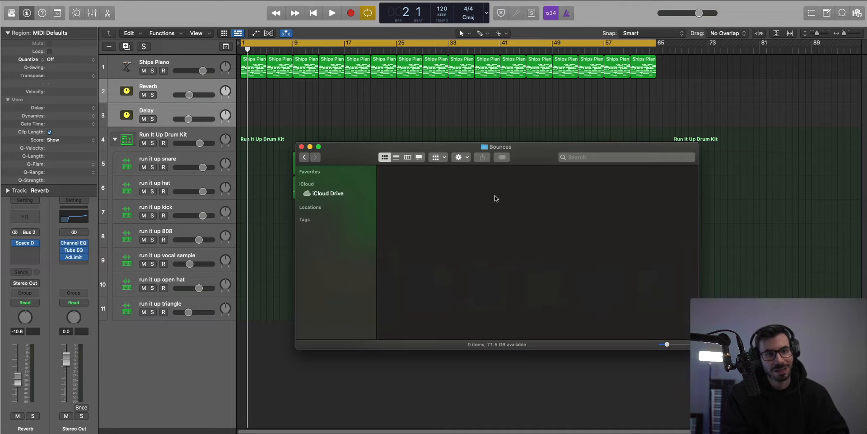
left_click(460, 103)
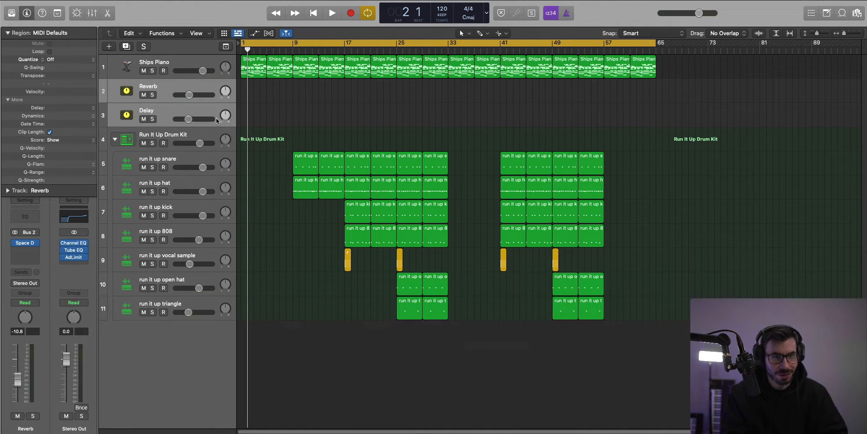
- Export the Ships Piano, Reverb and Delay tracks together as 24-bit WAVE files into the Bounces folder
left_click(173, 61)
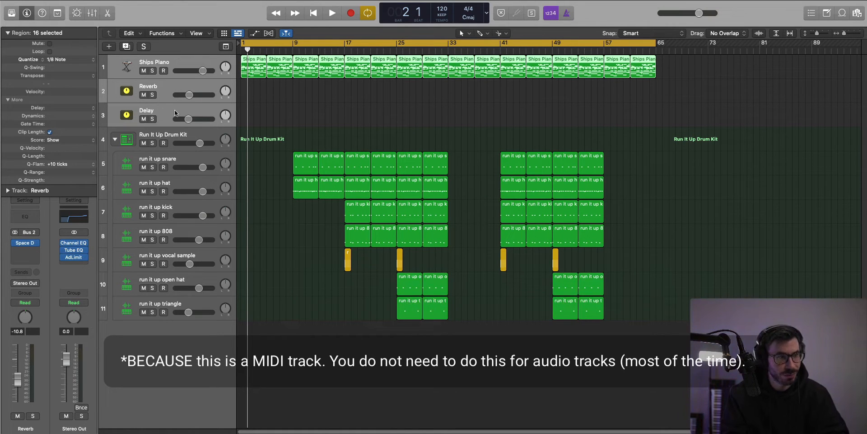
left_click(63, 1)
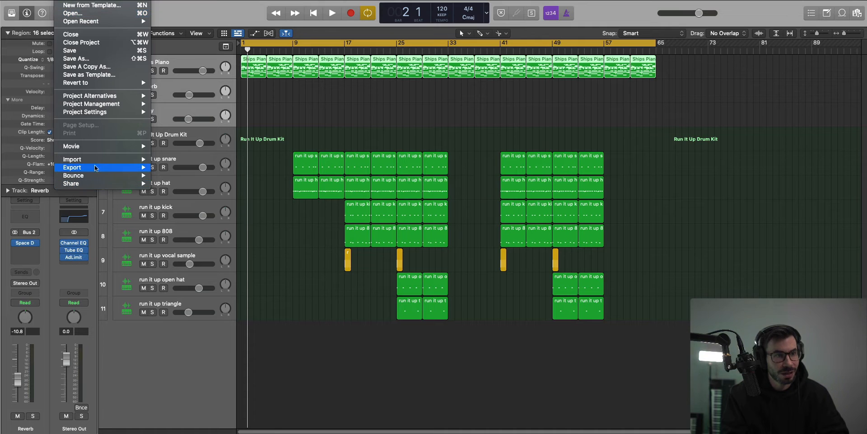
mouse_move(95, 167)
left_click(187, 217)
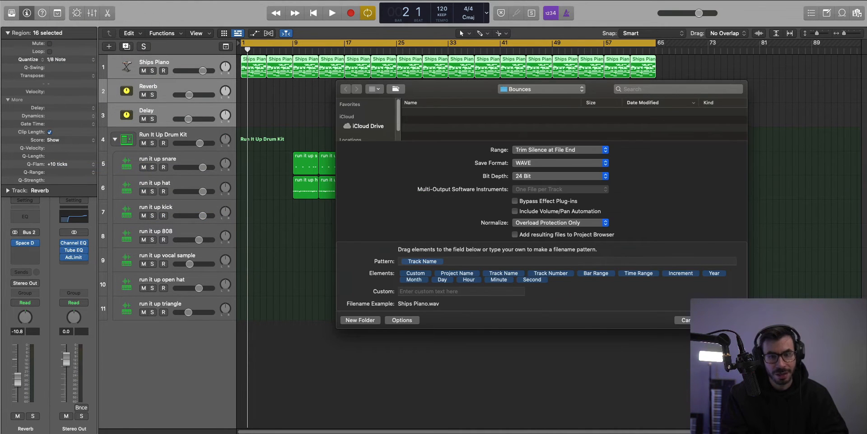
key("Return")
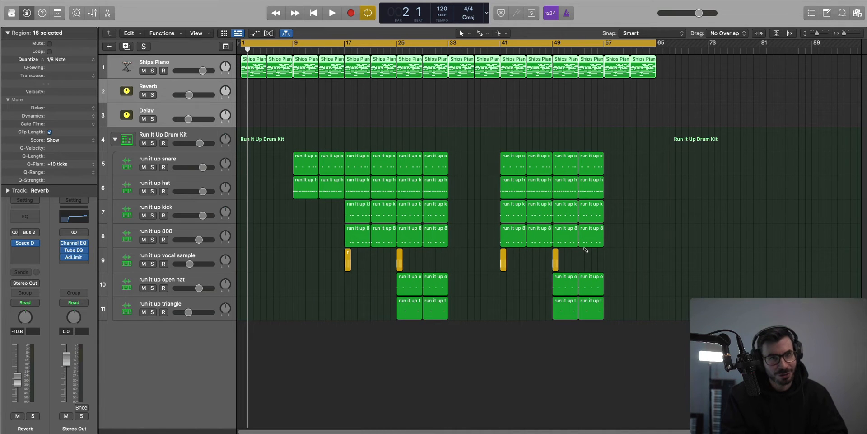
- Switch to Finder, preview the exported Reverb, Delay and Ships Piano files in the Bounces folder, and return to Logic Pro
key("super+Tab")
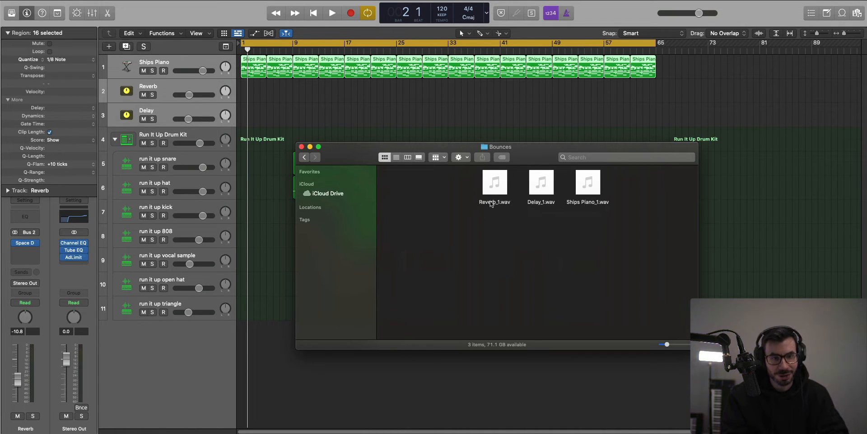
left_click(491, 204)
key("space")
key("Right")
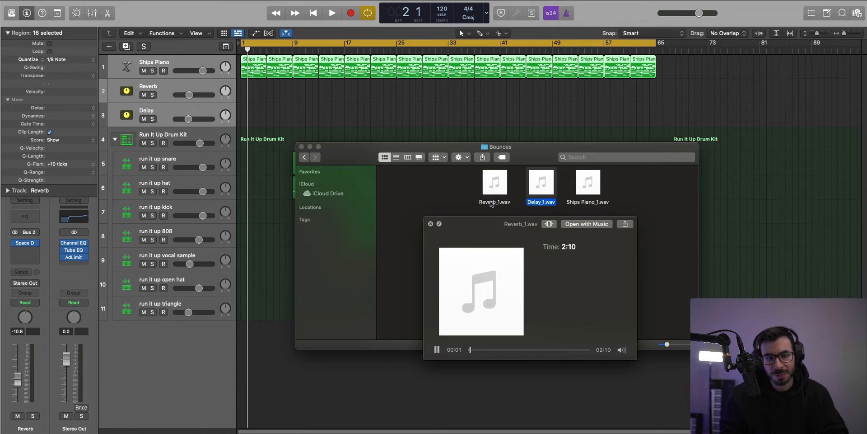
key("Right")
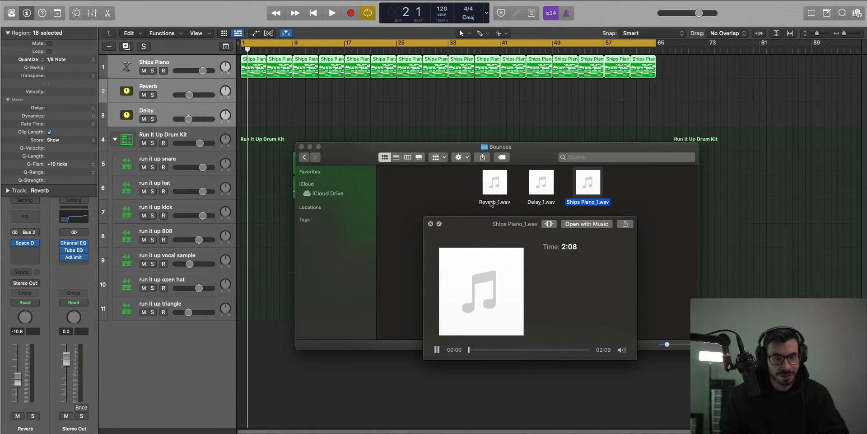
key("space")
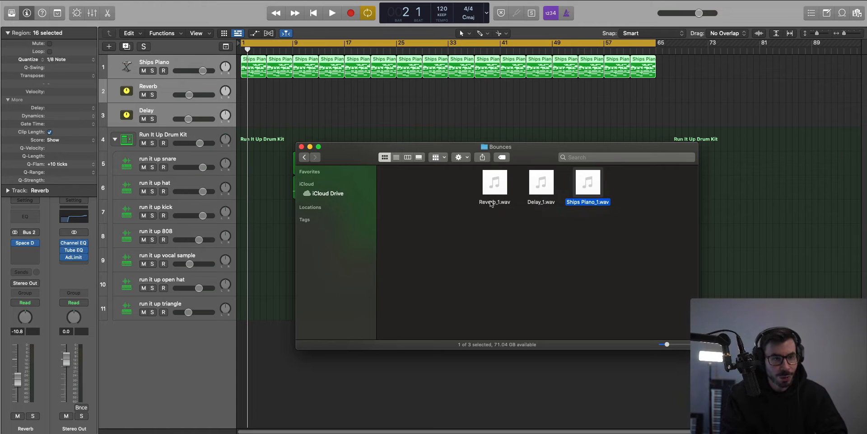
left_click(362, 116)
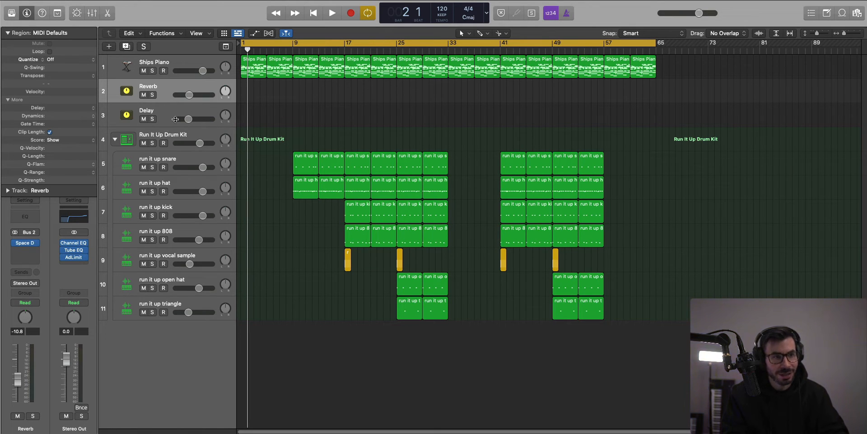
- Select all 11 tracks, view the settings for exporting them as audio files, and cancel the export
left_click(176, 67)
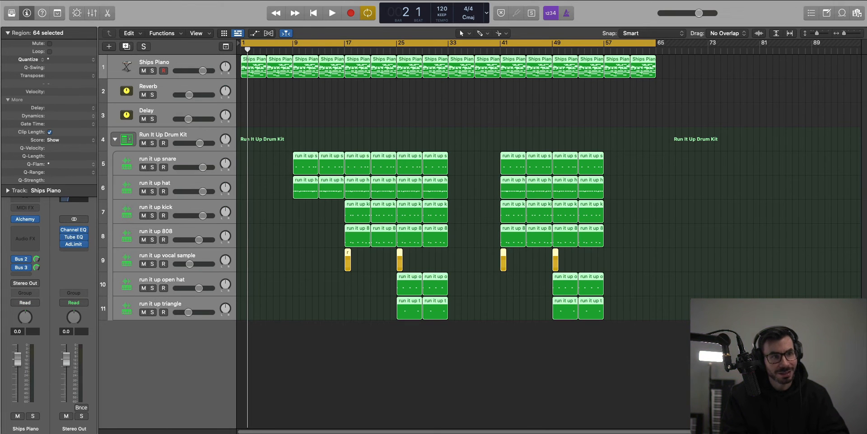
left_click(62, 0)
mouse_move(96, 167)
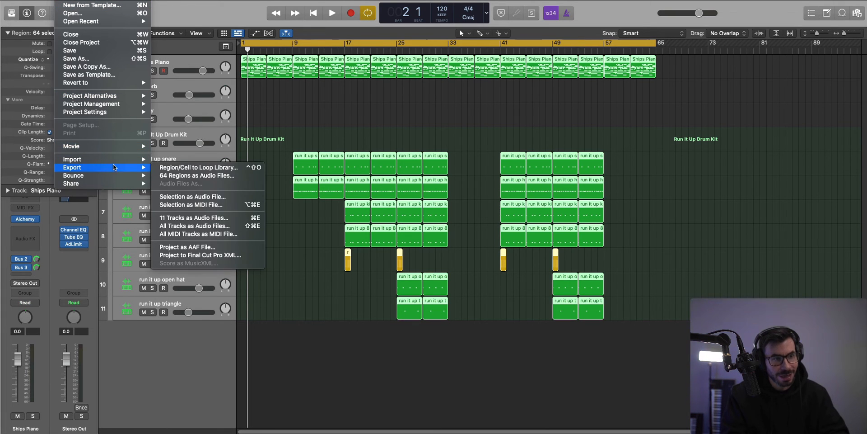
left_click(188, 218)
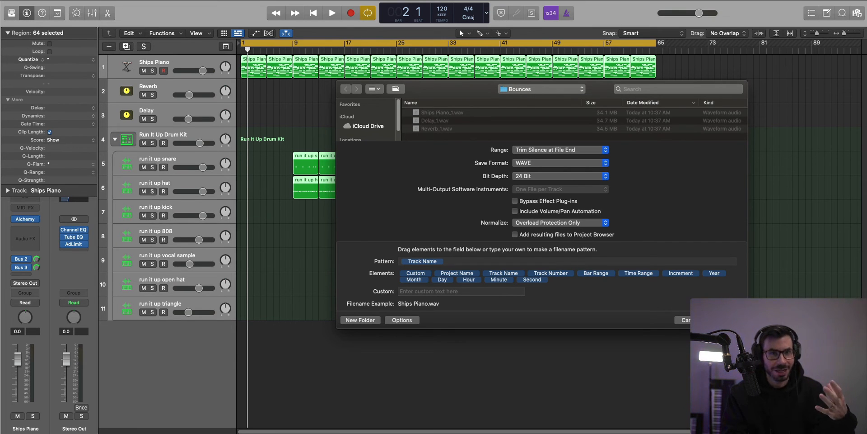
key("Escape")
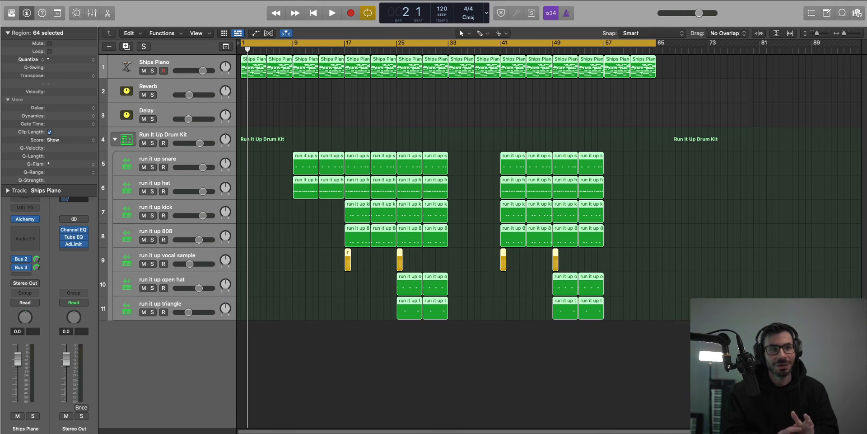